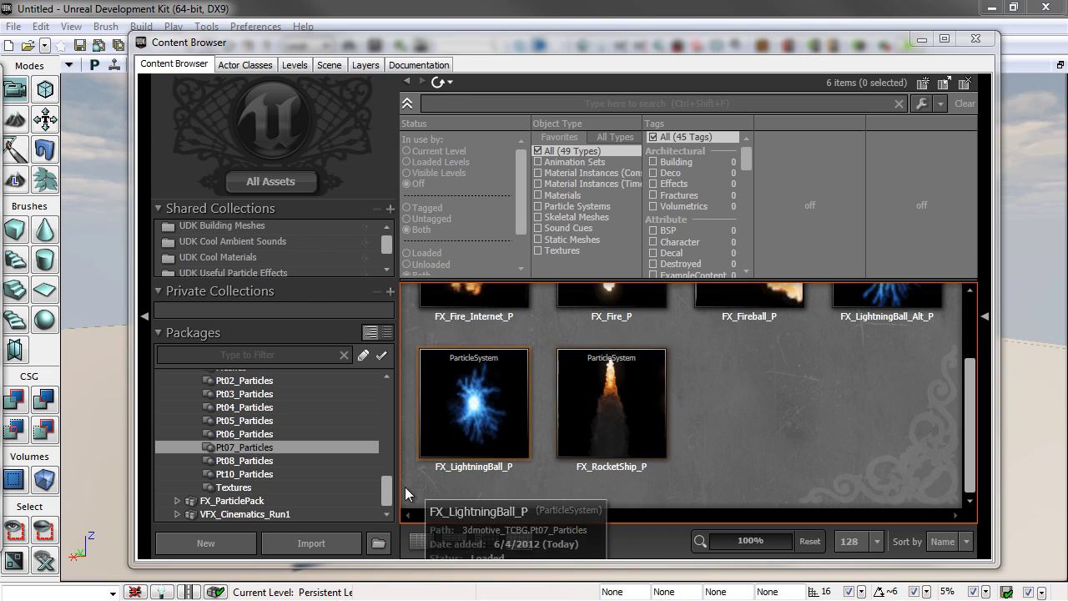
{"action": "mouse_move", "coordinate": [387, 479]}
{"action": "left_mouse_down"}
{"action": "mouse_move", "coordinate": [389, 453]}
{"action": "mouse_move", "coordinate": [389, 464]}
{"action": "left_mouse_up"}
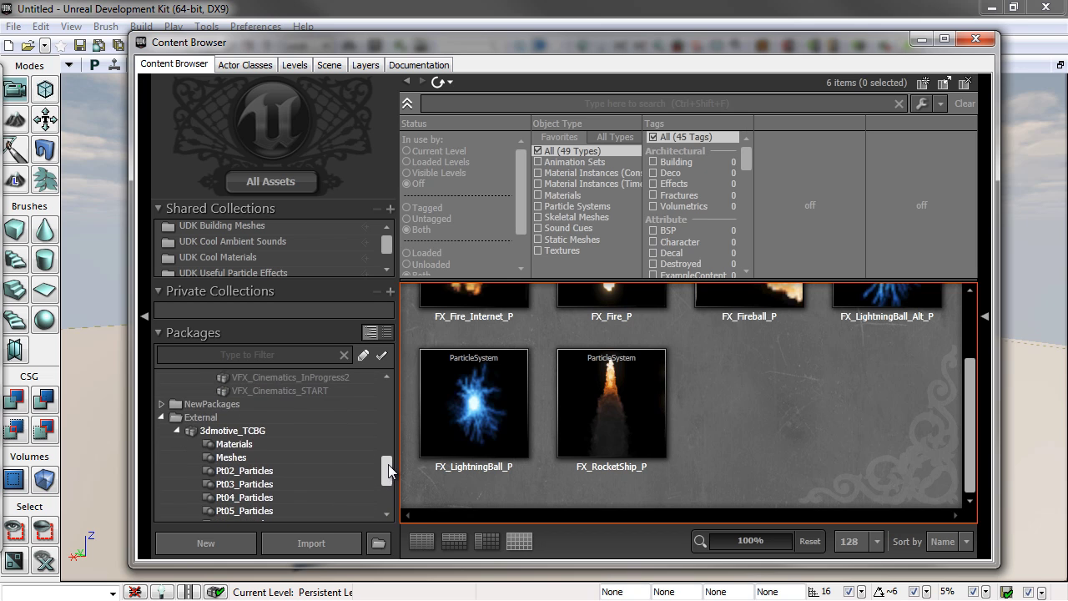
{"action": "left_click", "coordinate": [377, 544]}
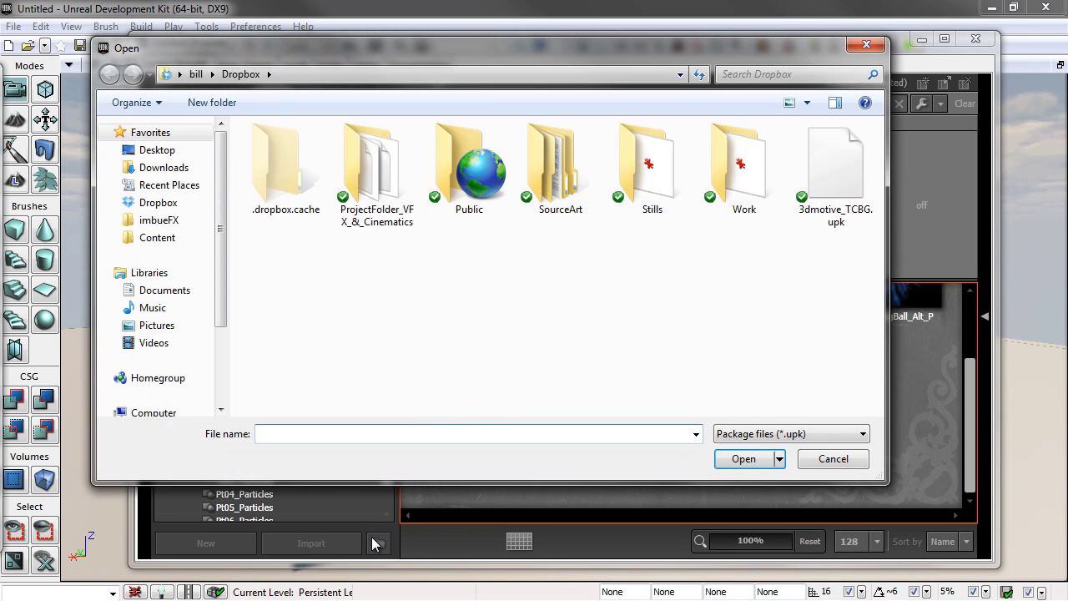
{"action": "left_click", "coordinate": [834, 221]}
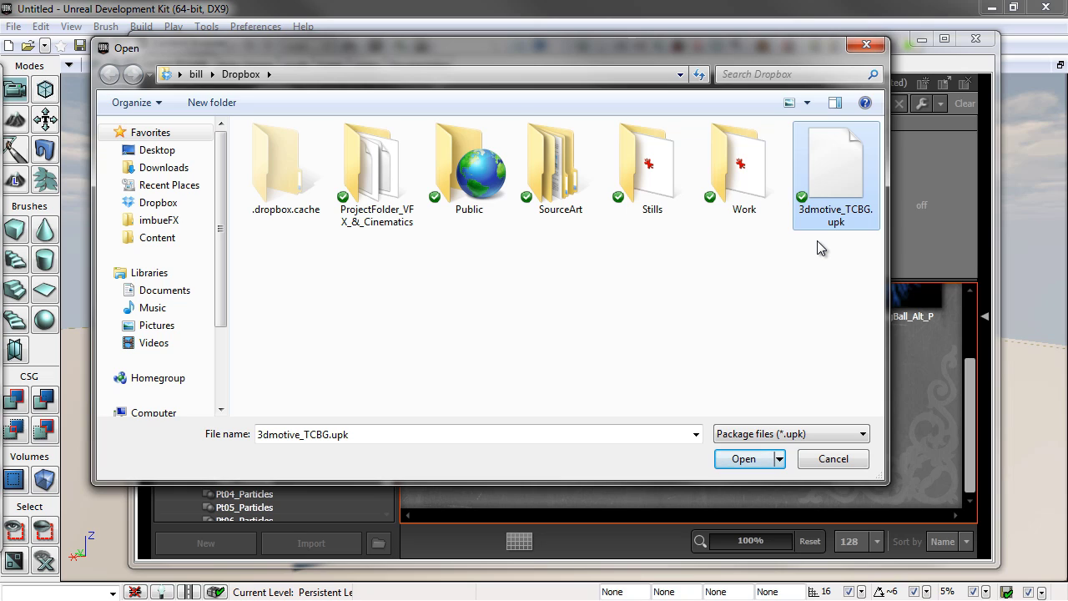
{"action": "left_click", "coordinate": [837, 464]}
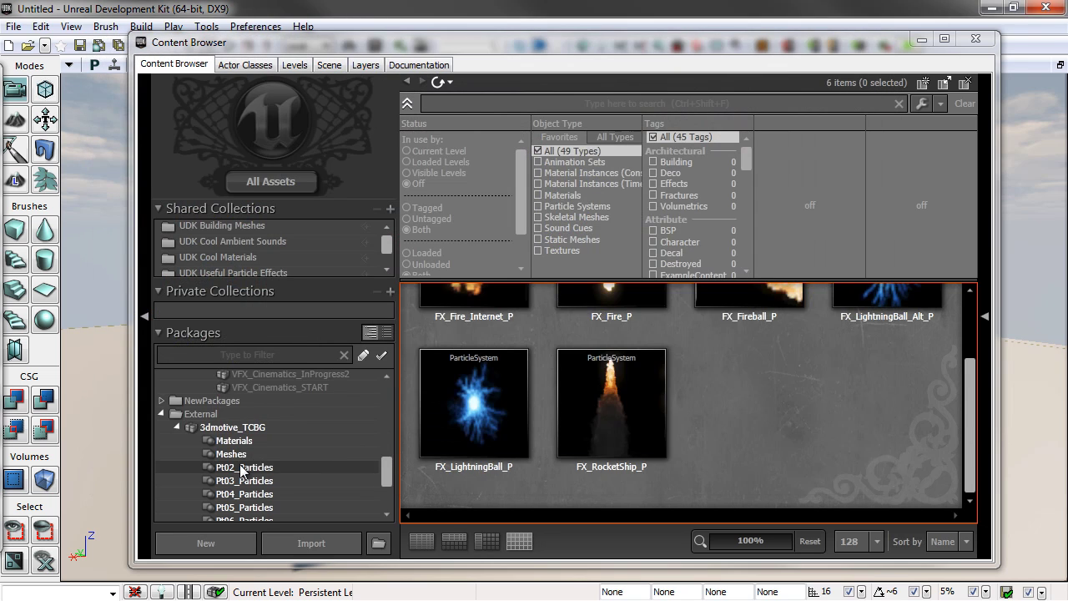
{"action": "left_click", "coordinate": [241, 469]}
{"action": "scroll", "coordinate": [251, 489], "scroll_direction": "down", "scroll_amount": 1}
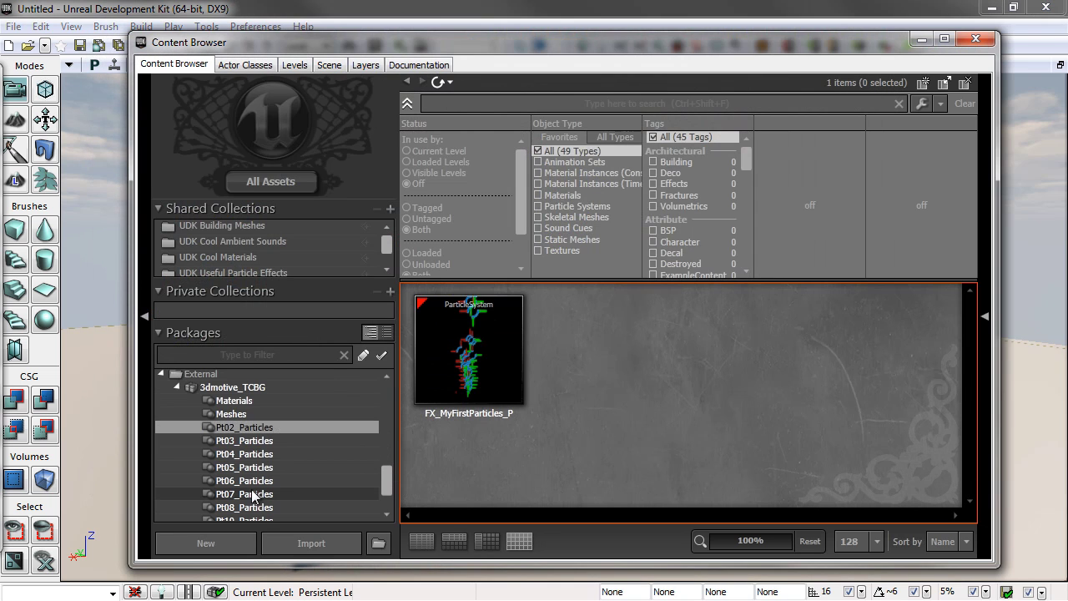
{"action": "scroll", "coordinate": [251, 489], "scroll_direction": "down", "scroll_amount": 1}
{"action": "scroll", "coordinate": [251, 490], "scroll_direction": "up", "scroll_amount": 1}
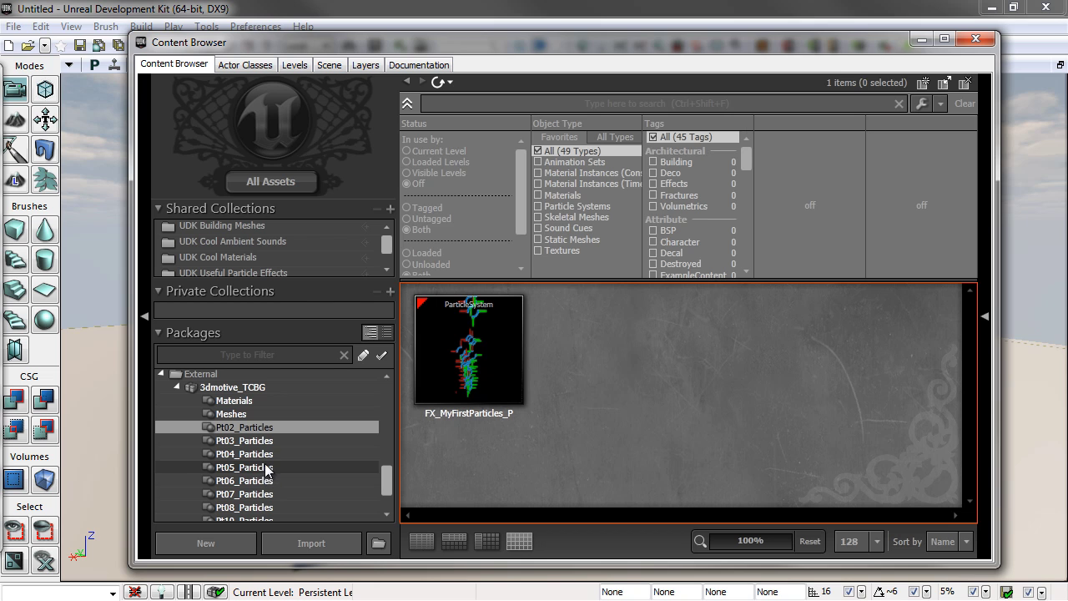
{"action": "left_click", "coordinate": [251, 494]}
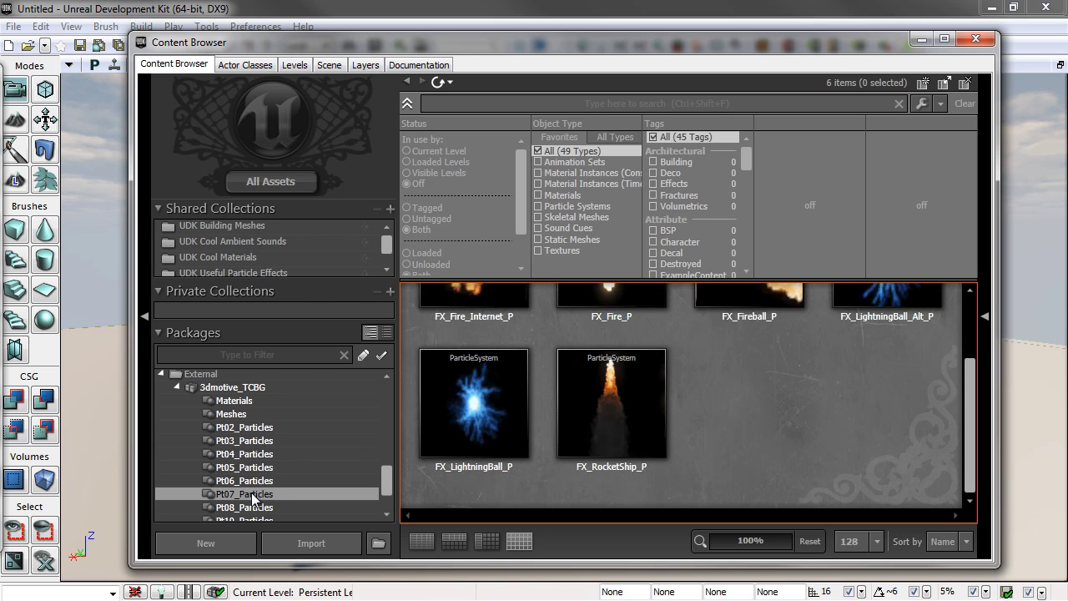
Open FX_RocketShip_P in Cascade and set its preview background to dark grey (V 0.08)
{"action": "double_click", "coordinate": [610, 417]}
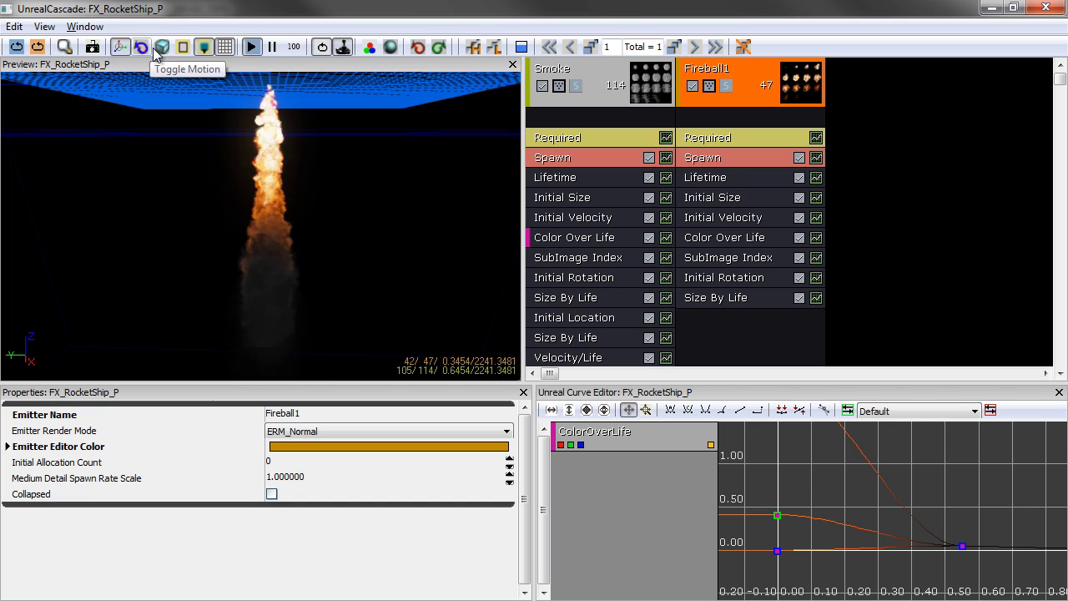
{"action": "left_click", "coordinate": [370, 47]}
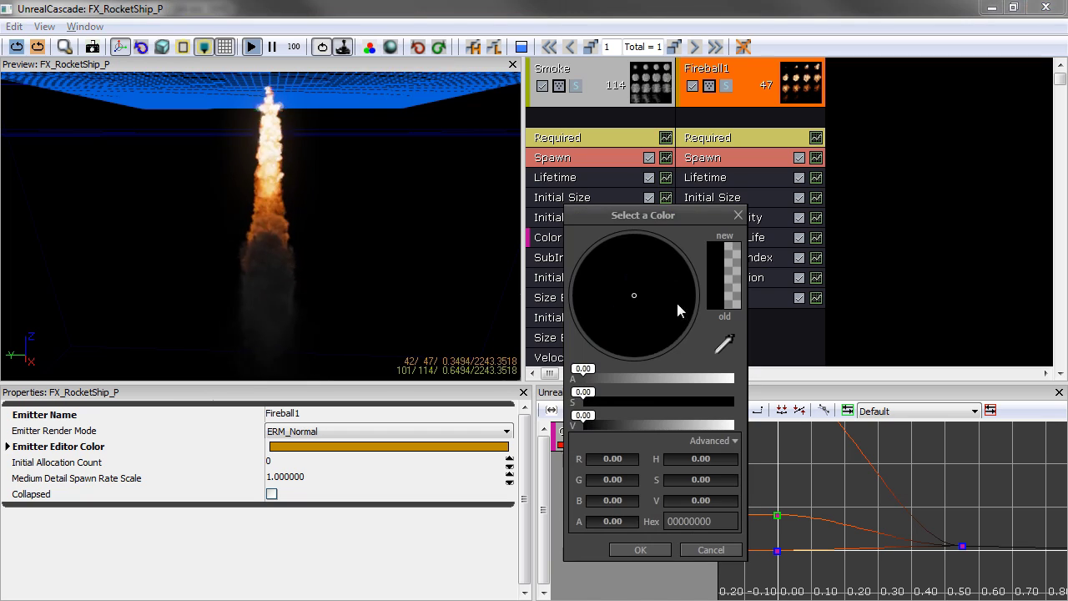
{"action": "left_click_drag", "start_coordinate": [584, 421], "coordinate": [595, 420]}
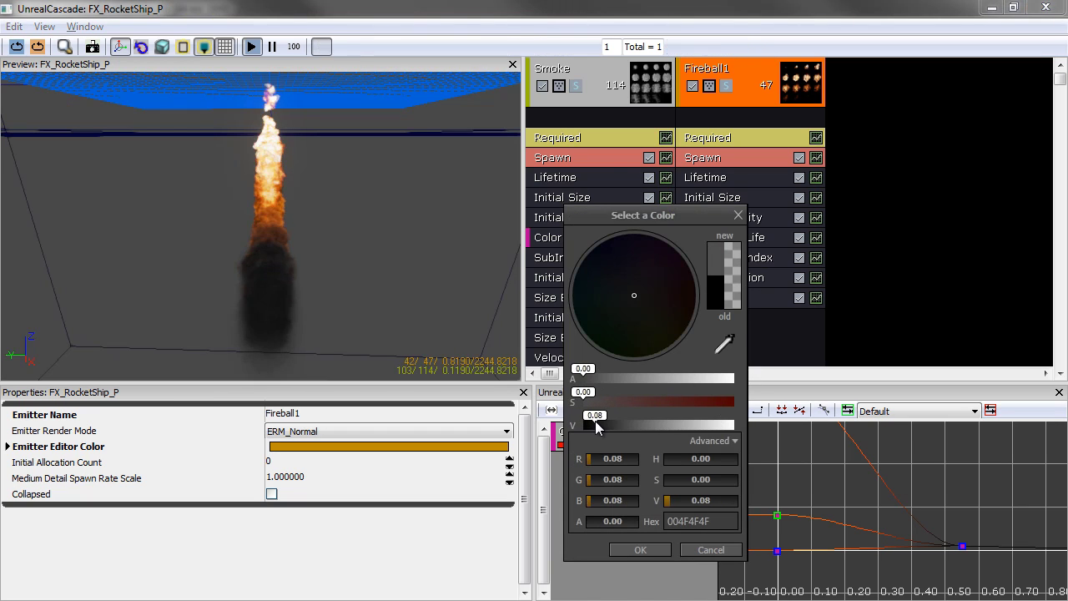
{"action": "left_click", "coordinate": [634, 549]}
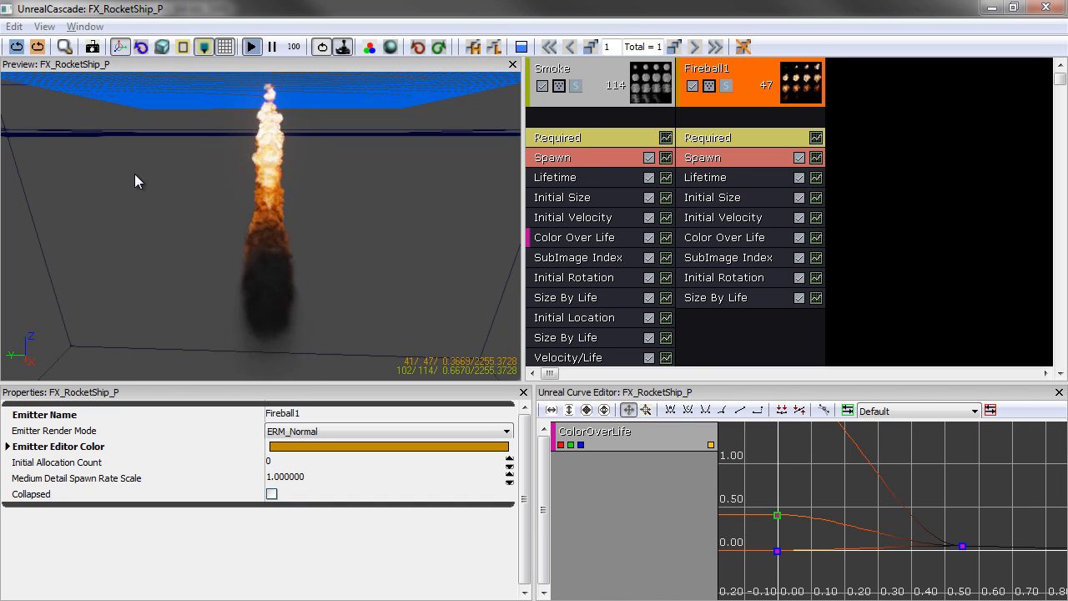
Render the rocket trail in wireframe, close in on the flame, and resume playback
{"action": "left_click_drag", "start_coordinate": [135, 174], "coordinate": [493, 302]}
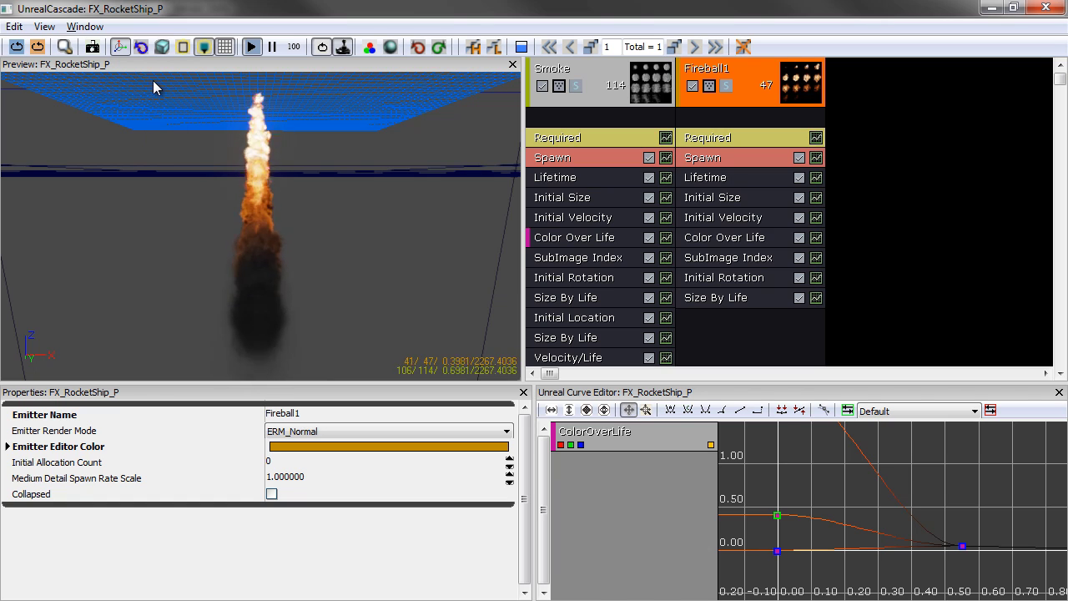
{"action": "left_click", "coordinate": [183, 47]}
{"action": "left_click", "coordinate": [192, 33]}
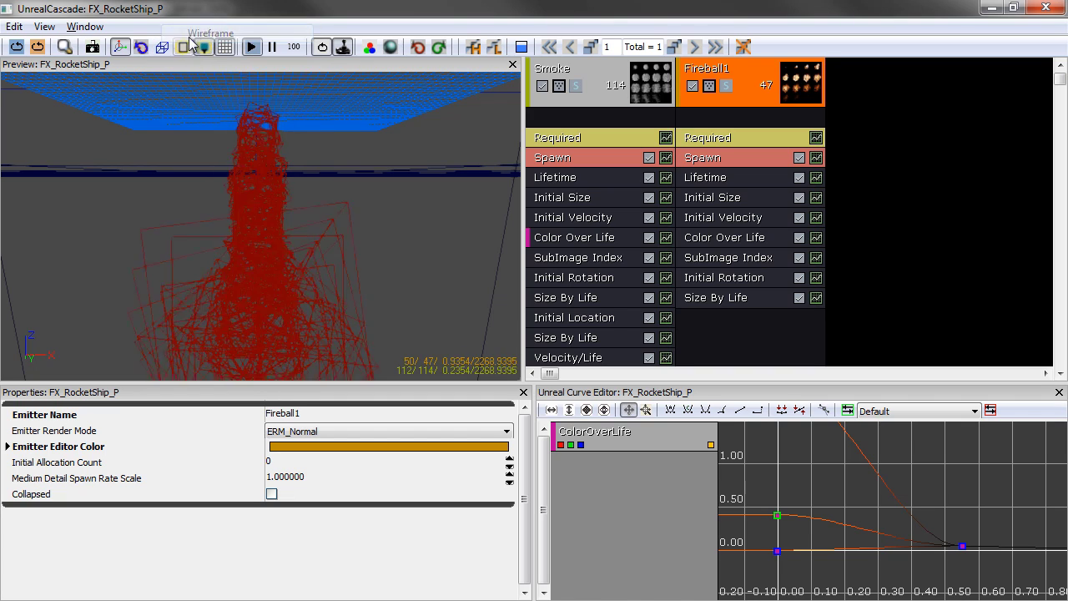
{"action": "right_click_drag", "start_coordinate": [234, 147], "coordinate": [178, 81]}
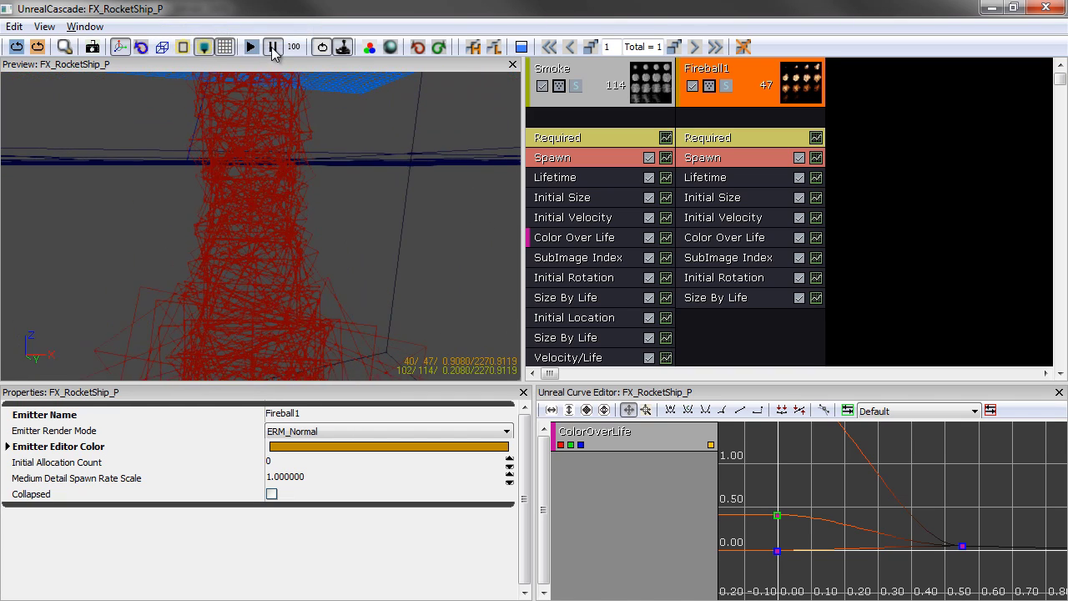
{"action": "left_click_drag", "start_coordinate": [252, 109], "coordinate": [222, 102]}
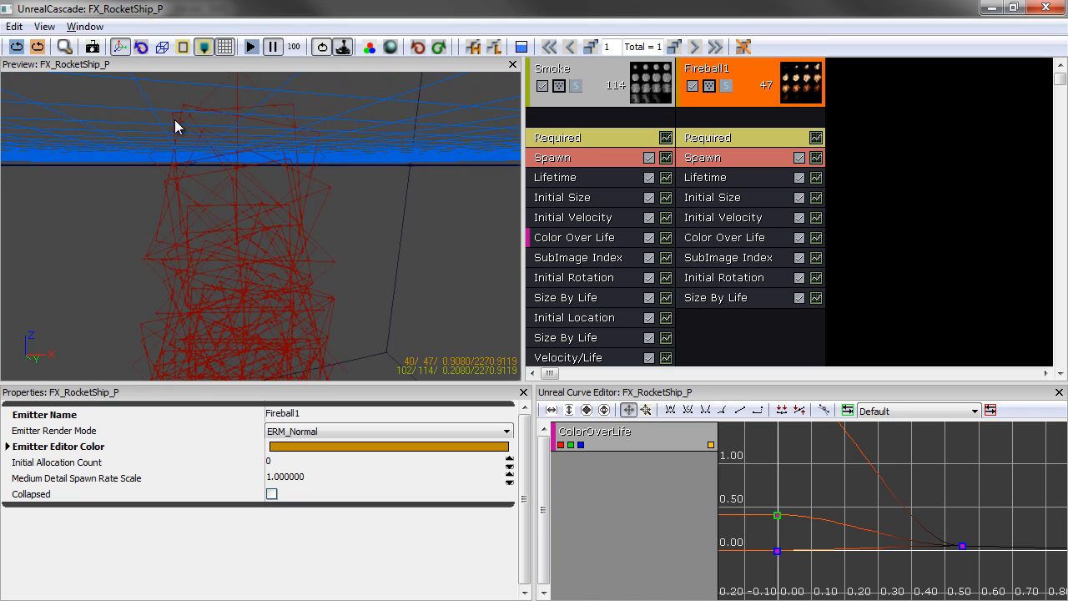
{"action": "left_click", "coordinate": [250, 47]}
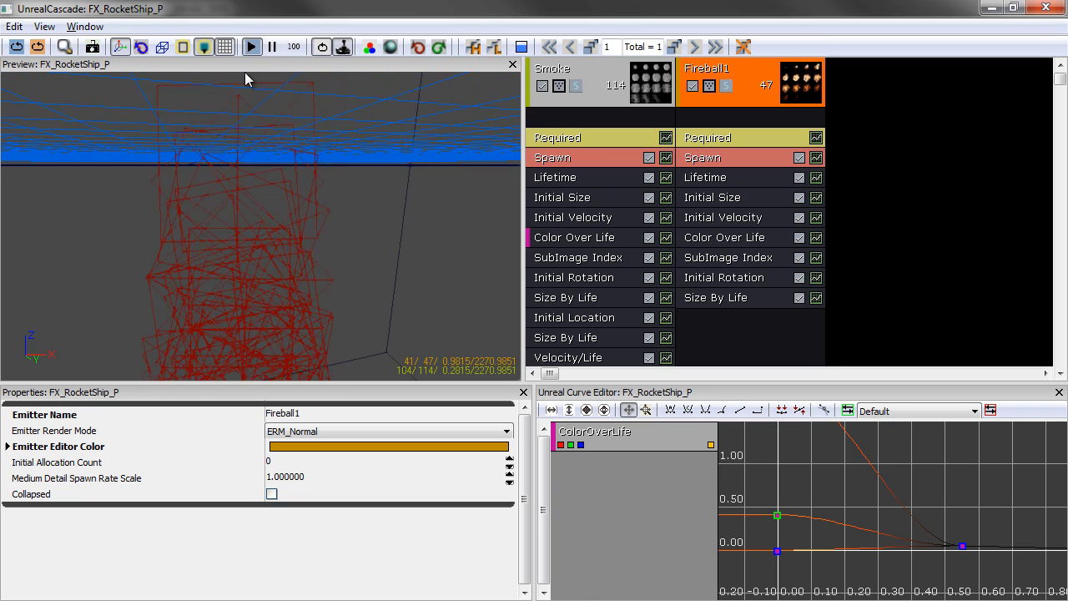
{"action": "left_click_drag", "start_coordinate": [245, 83], "coordinate": [193, 107]}
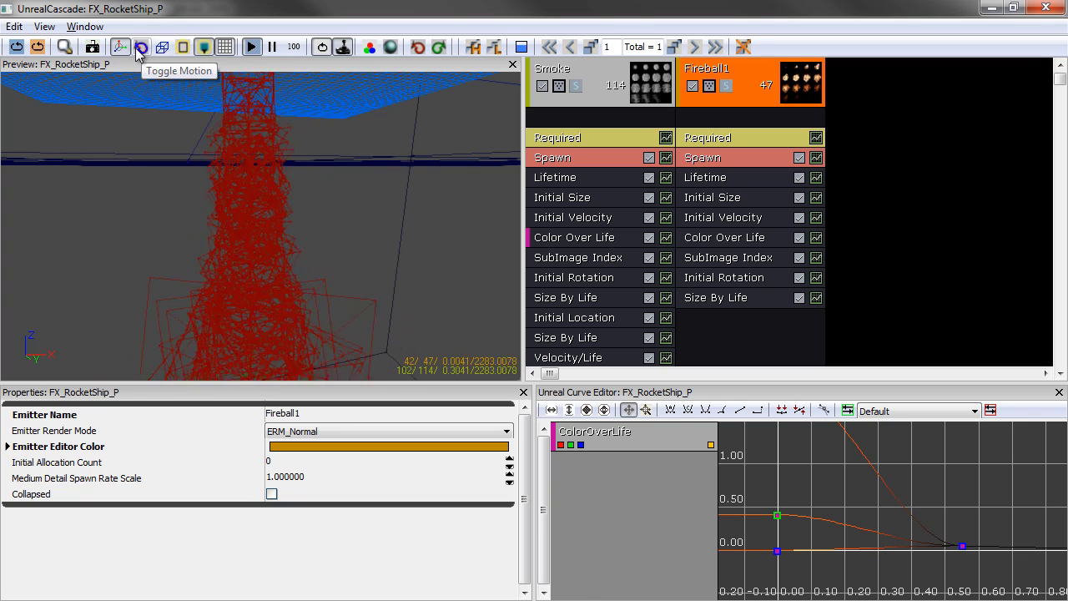
Return the rocket trail preview to Lit, toggle Fireball1 off and on, and minimise Cascade
{"action": "left_click", "coordinate": [162, 47]}
{"action": "left_click", "coordinate": [182, 75]}
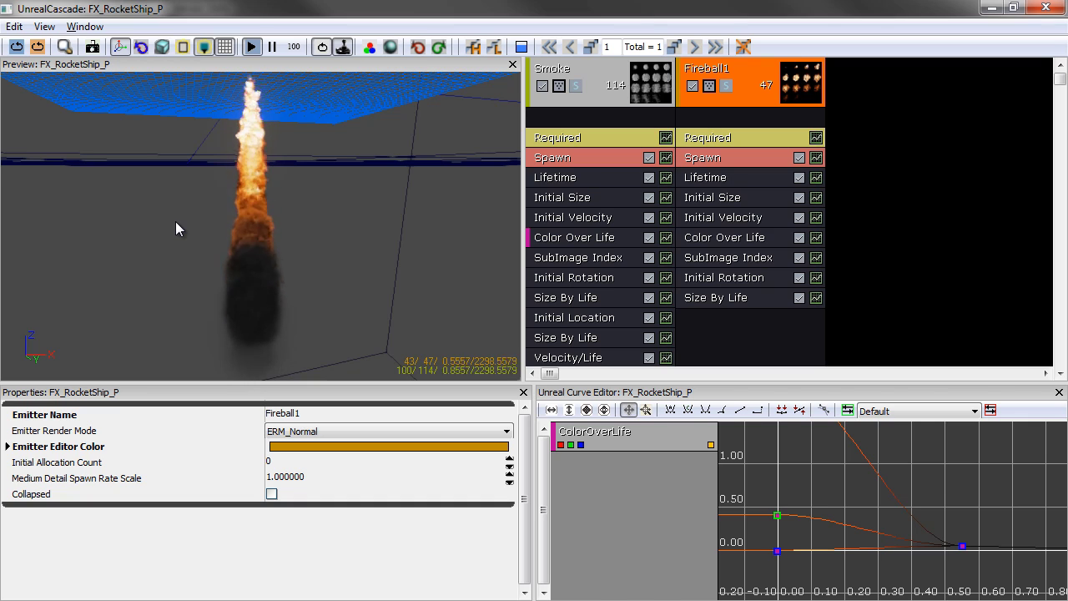
{"action": "left_click", "coordinate": [692, 86]}
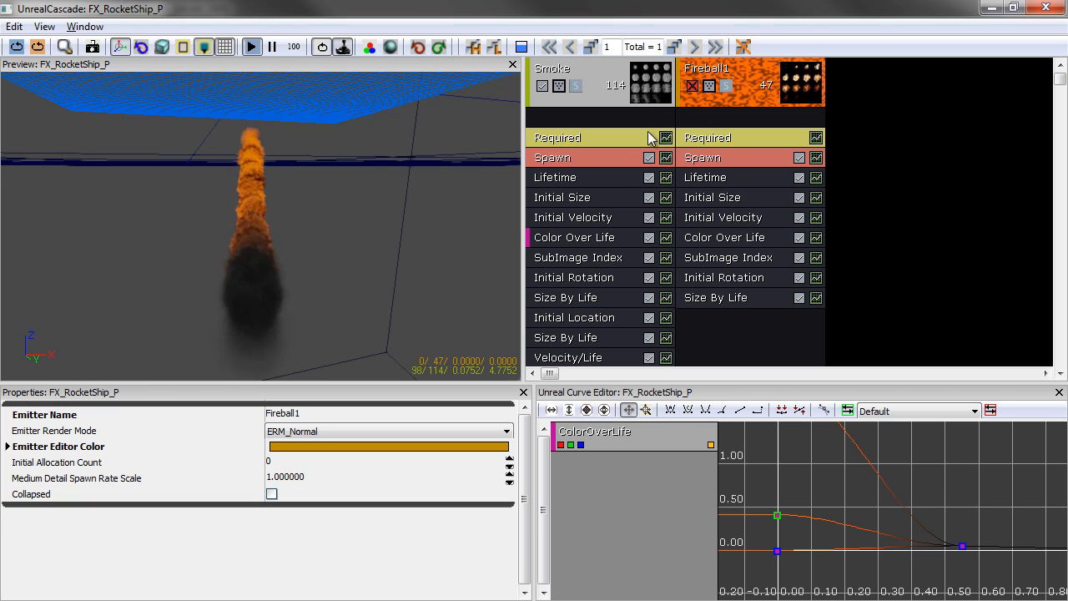
{"action": "left_click", "coordinate": [691, 89]}
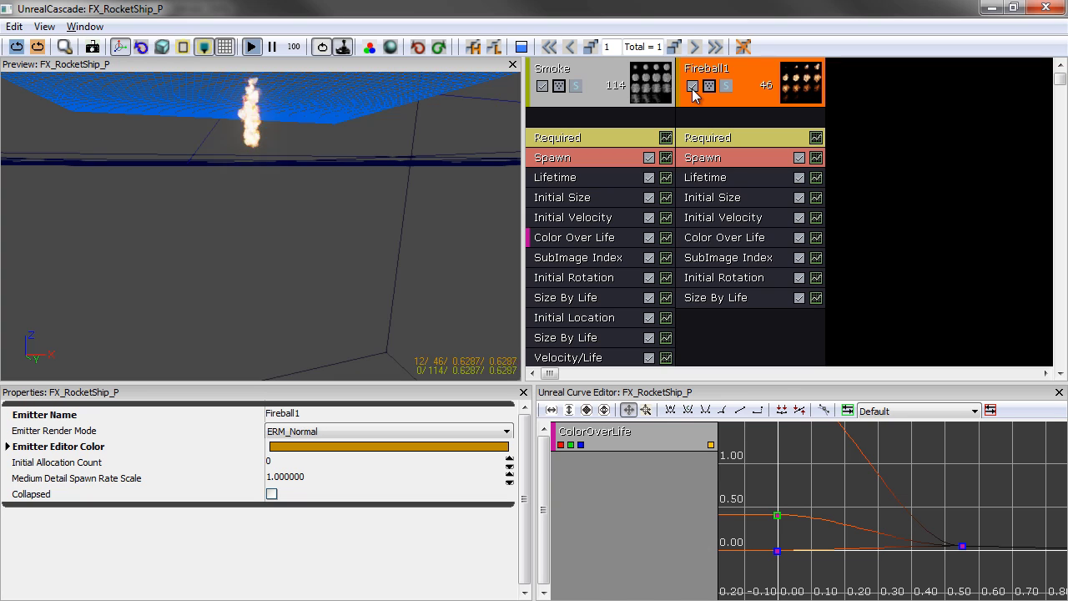
{"action": "left_click", "coordinate": [991, 7]}
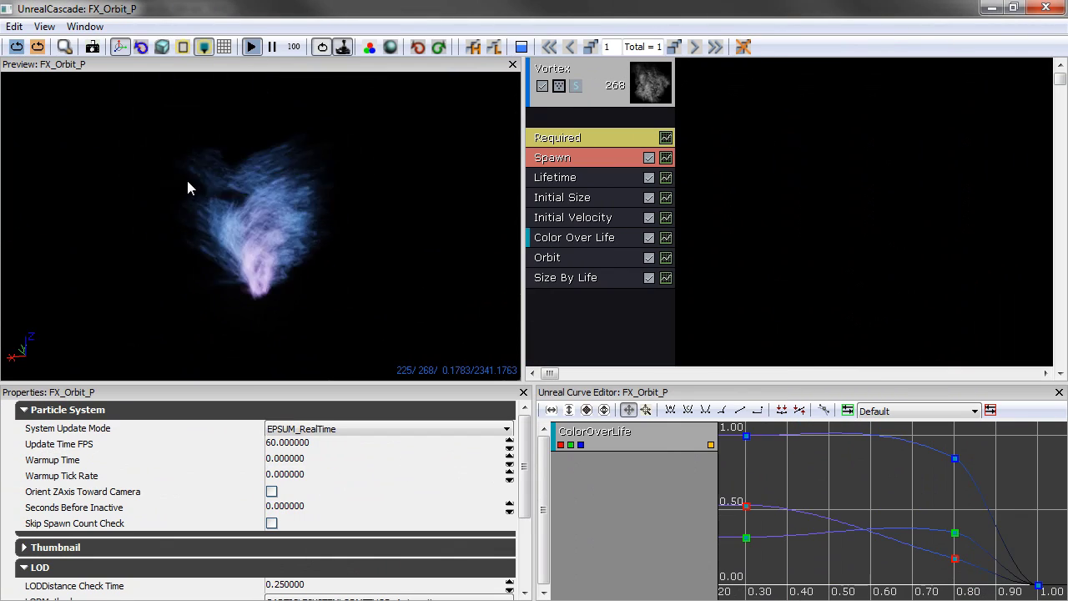
Orbit the vortex preview and switch its Initial Velocity module off and back on
{"action": "left_click_drag", "start_coordinate": [188, 189], "coordinate": [307, 132]}
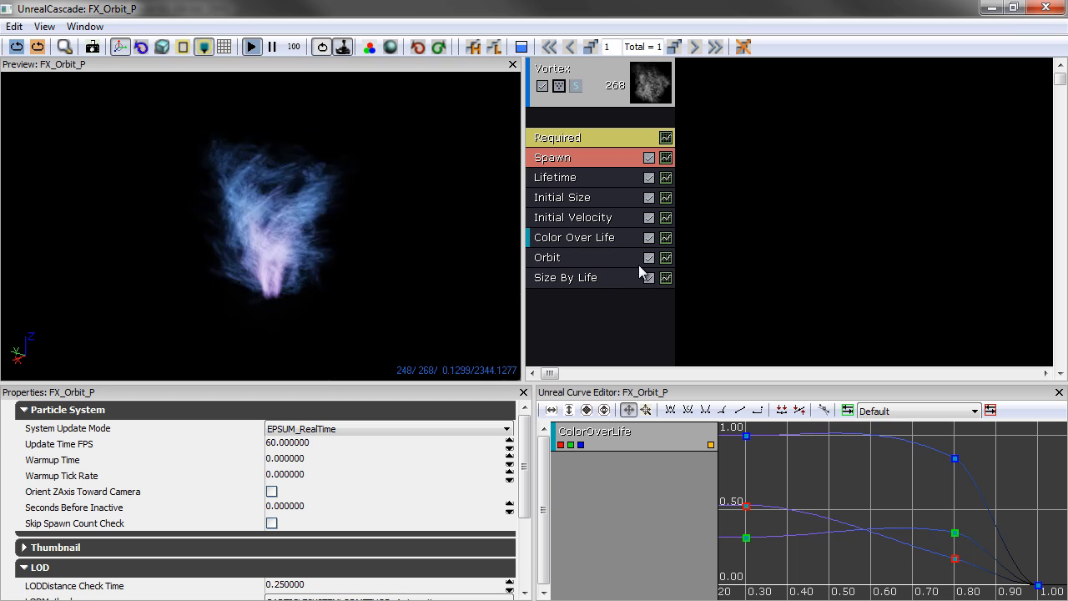
{"action": "left_click", "coordinate": [649, 217]}
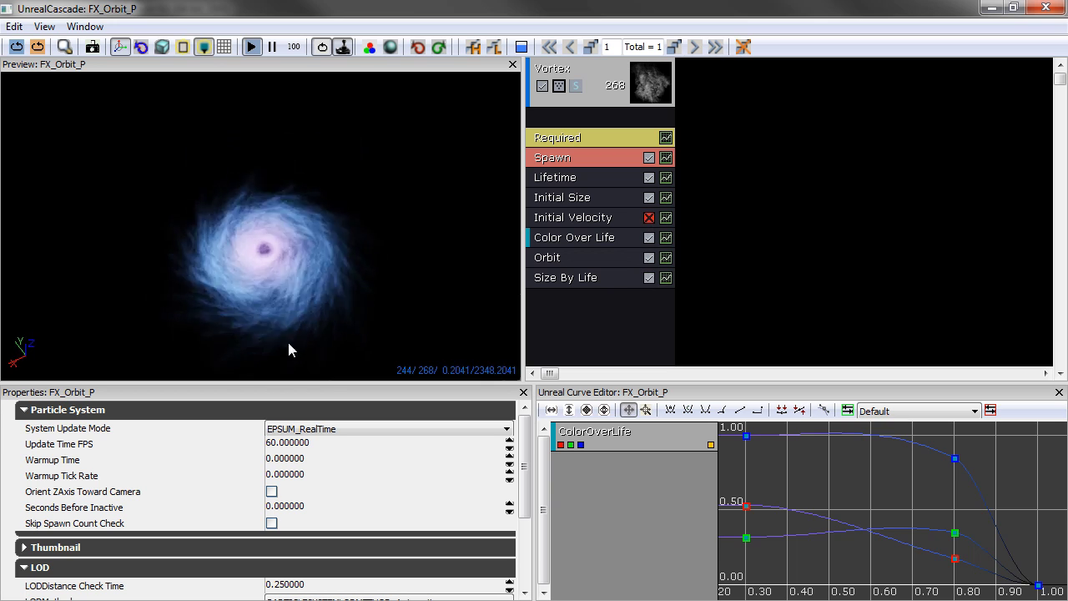
{"action": "left_click", "coordinate": [649, 217]}
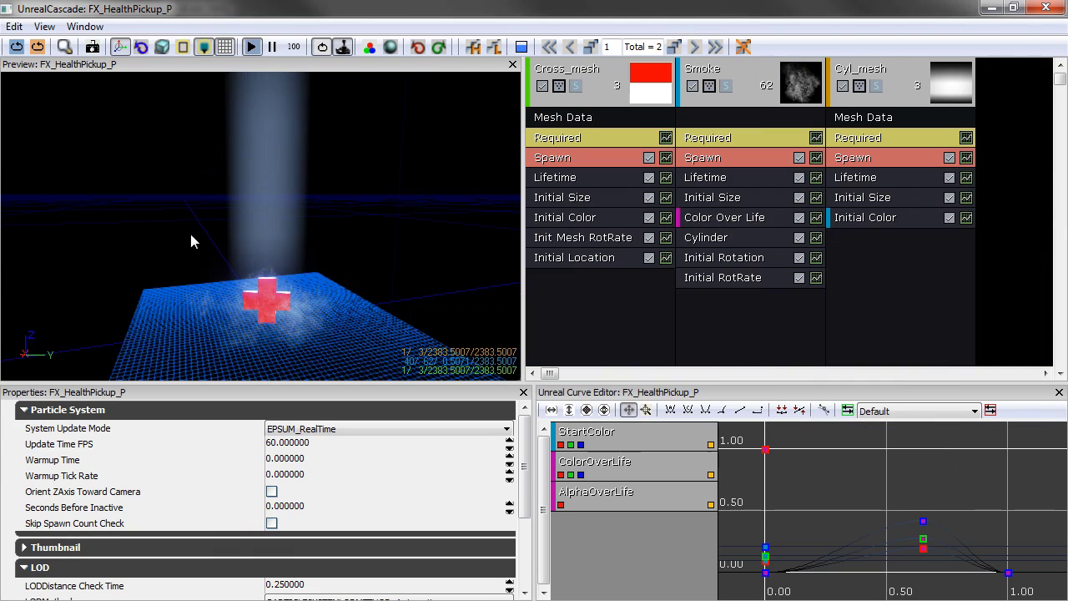
Orbit around the health pickup cross and view its particles in Wireframe mode
{"action": "mouse_move", "coordinate": [173, 284]}
{"action": "left_mouse_down"}
{"action": "mouse_move", "coordinate": [177, 318]}
{"action": "mouse_move", "coordinate": [185, 275]}
{"action": "left_mouse_up"}
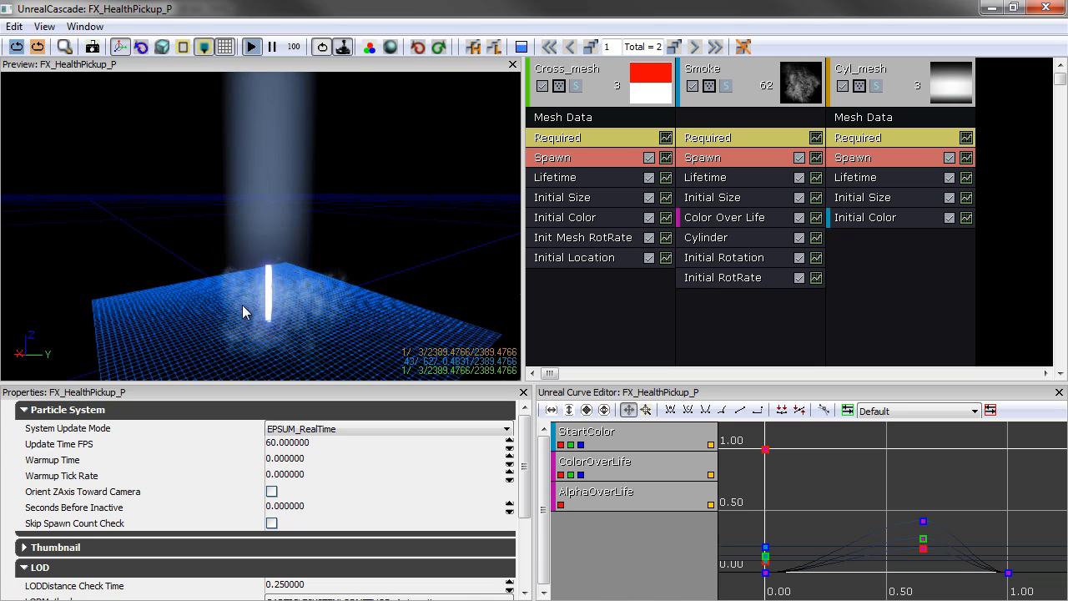
{"action": "left_click_drag", "start_coordinate": [242, 312], "coordinate": [198, 210]}
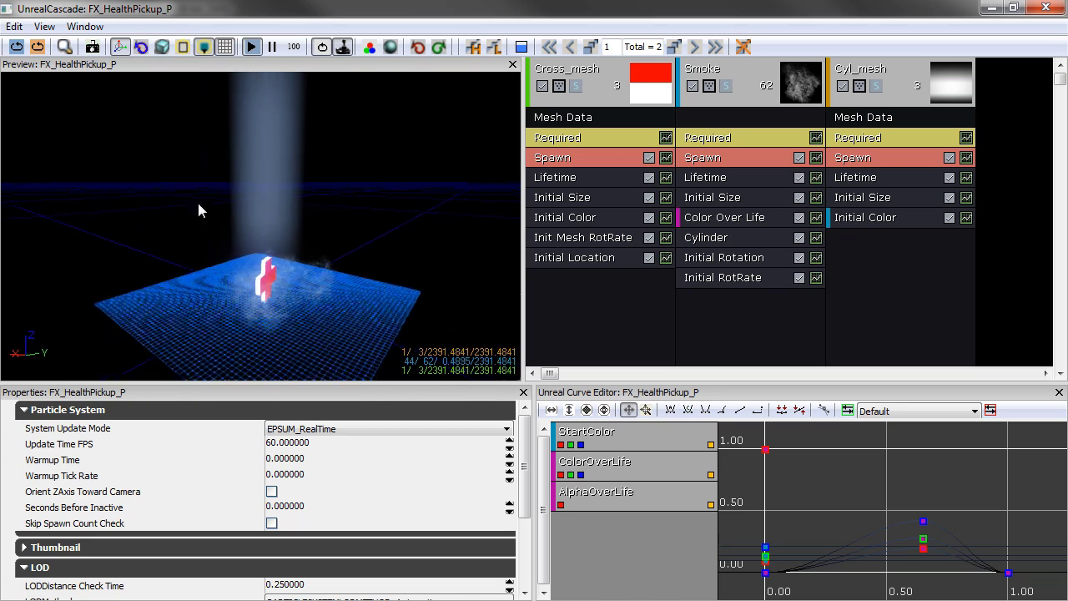
{"action": "left_click_drag", "start_coordinate": [398, 210], "coordinate": [334, 211]}
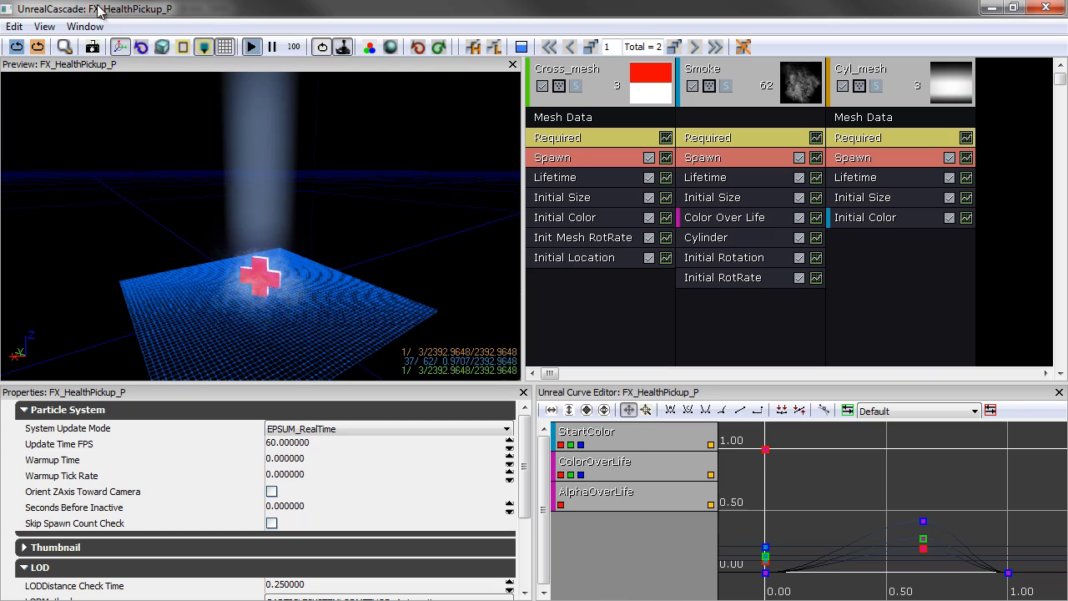
{"action": "left_click", "coordinate": [163, 47]}
{"action": "left_click", "coordinate": [213, 36]}
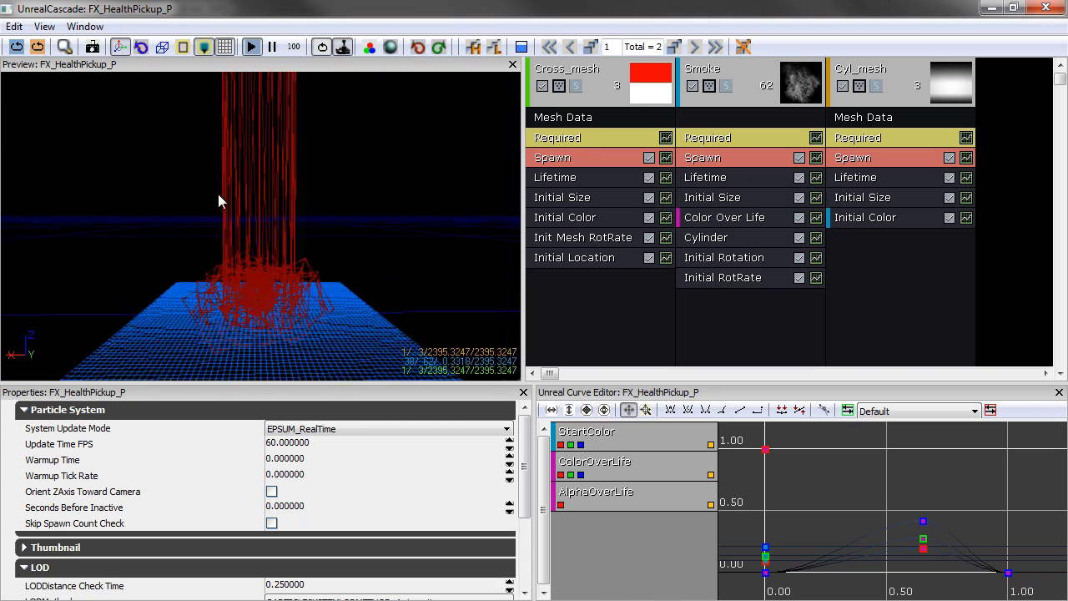
{"action": "left_click_drag", "start_coordinate": [218, 197], "coordinate": [23, 241]}
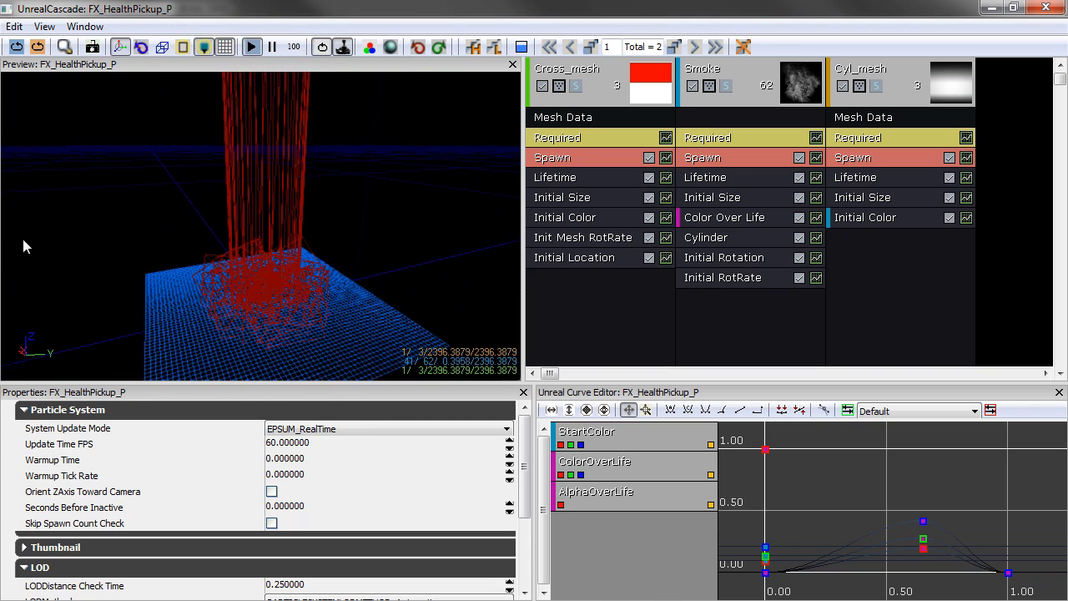
Return the preview to Lit with a flatter view, then switch over to FX_TriggerBeam_P
{"action": "left_click", "coordinate": [161, 48]}
{"action": "left_click", "coordinate": [188, 69]}
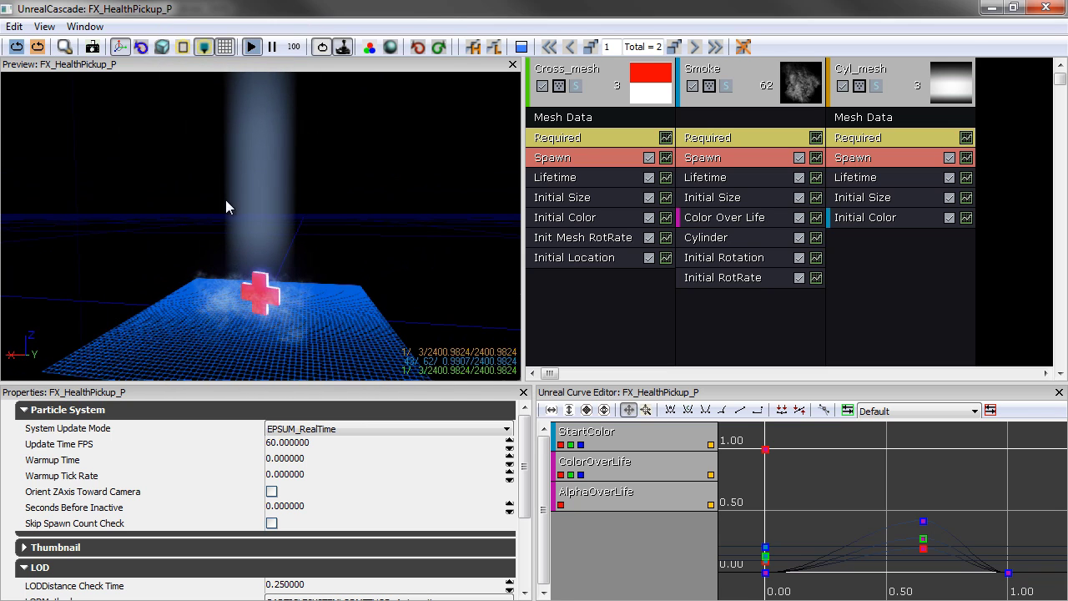
{"action": "left_click_drag", "start_coordinate": [206, 233], "coordinate": [156, 250]}
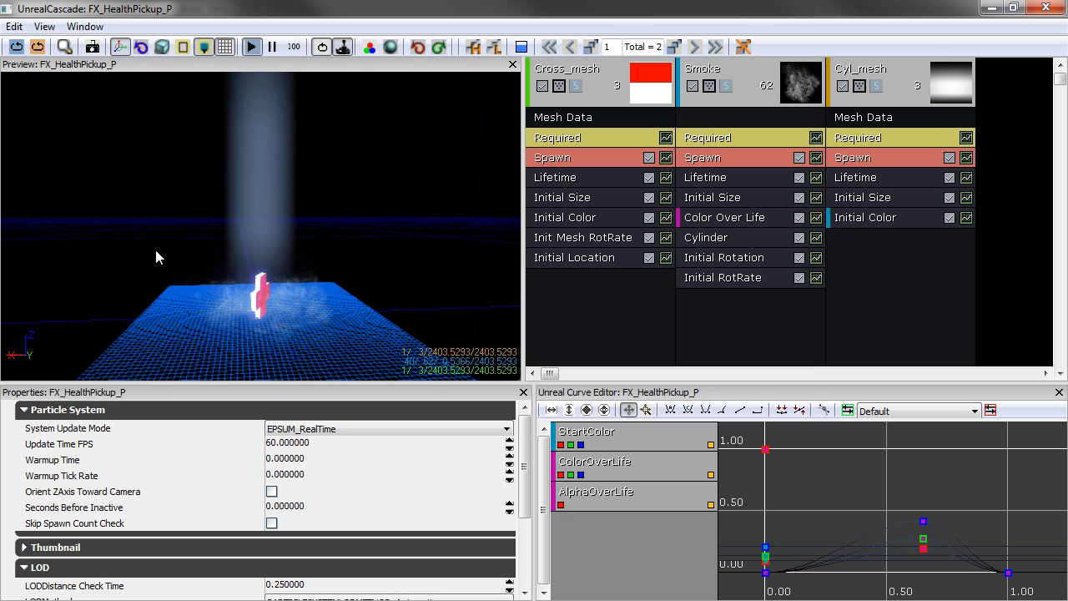
{"action": "left_click", "coordinate": [990, 8]}
{"action": "key", "text": "alt+Tab"}
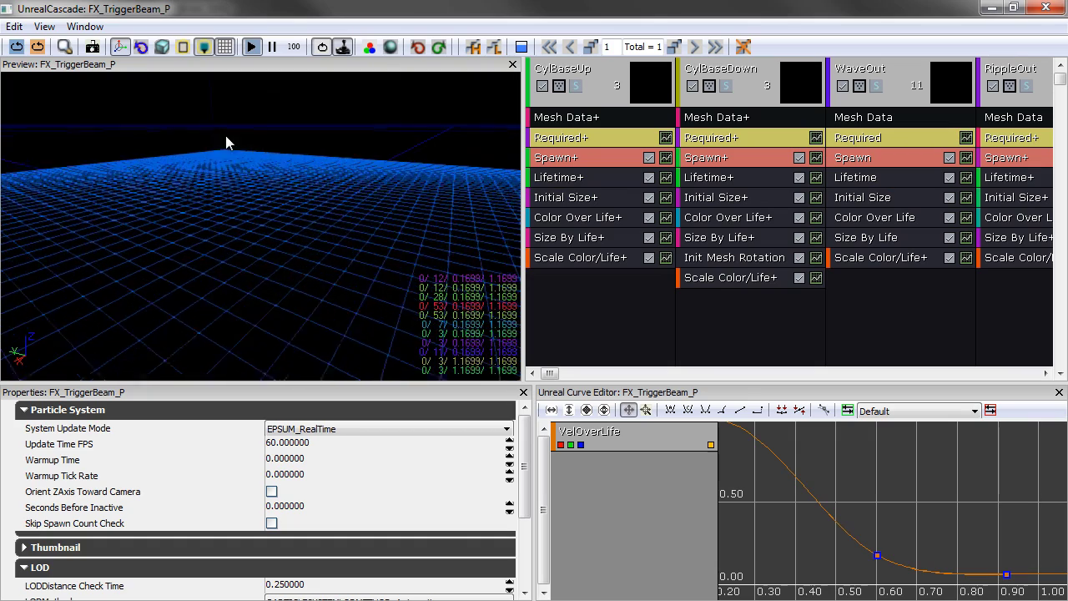
Hide the floor grid, pause the trigger beam and view it from above and edge-on
{"action": "left_click", "coordinate": [226, 47]}
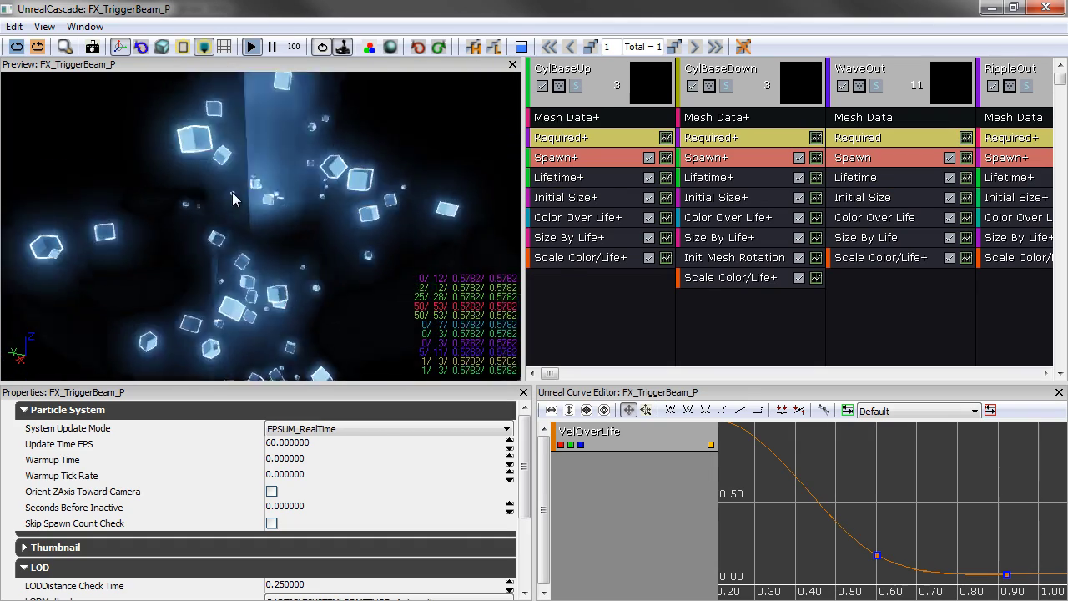
{"action": "left_click", "coordinate": [272, 47]}
{"action": "left_click_drag", "start_coordinate": [238, 185], "coordinate": [275, 217]}
{"action": "scroll", "coordinate": [191, 238], "scroll_direction": "up", "scroll_amount": 3}
{"action": "left_click_drag", "start_coordinate": [190, 238], "coordinate": [195, 171]}
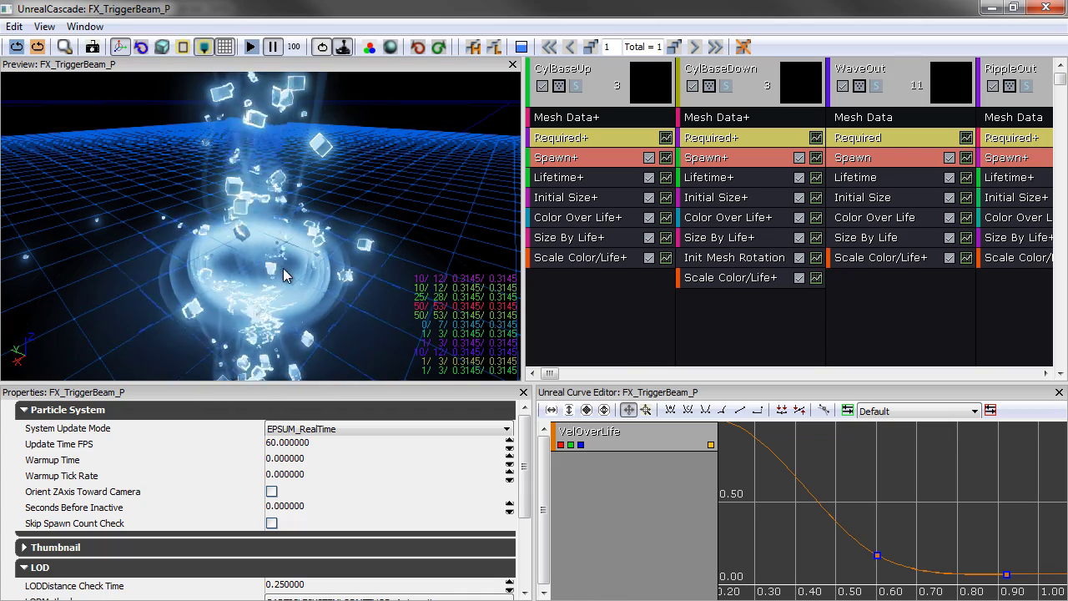
{"action": "left_click", "coordinate": [227, 50]}
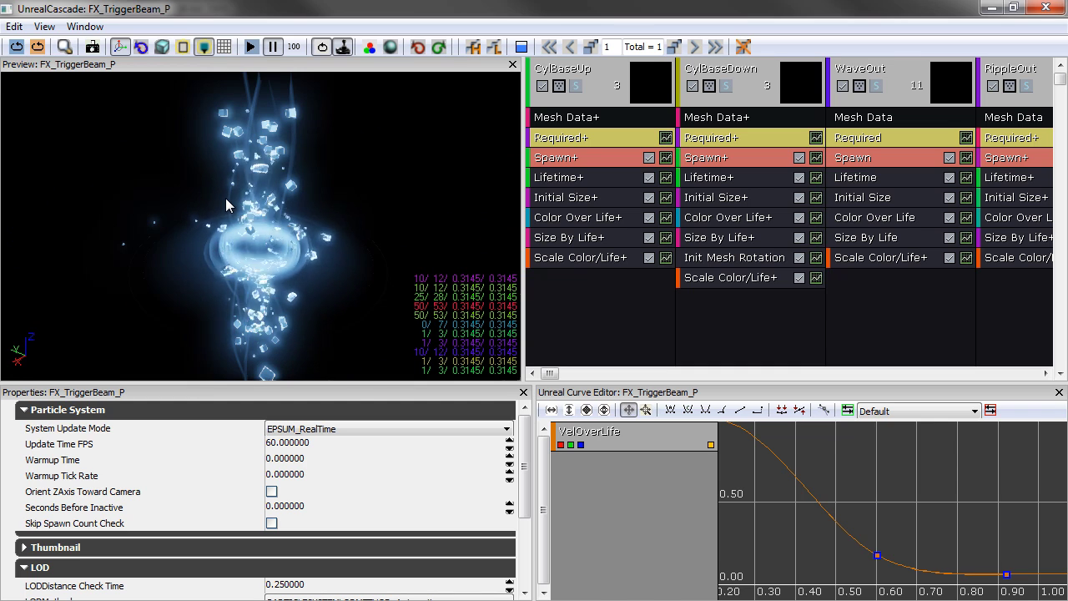
{"action": "left_click_drag", "start_coordinate": [584, 0], "coordinate": [574, 3]}
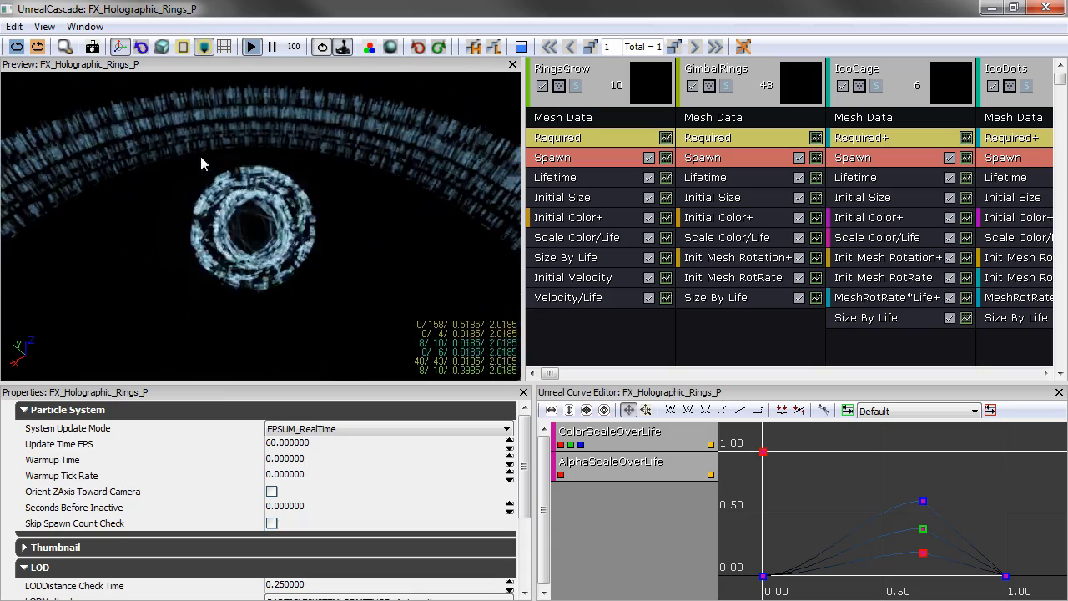
Pause FX_Holographic_Rings_P, zoom in close, scroll the emitter list, and orbit around the rings
{"action": "left_click", "coordinate": [272, 47]}
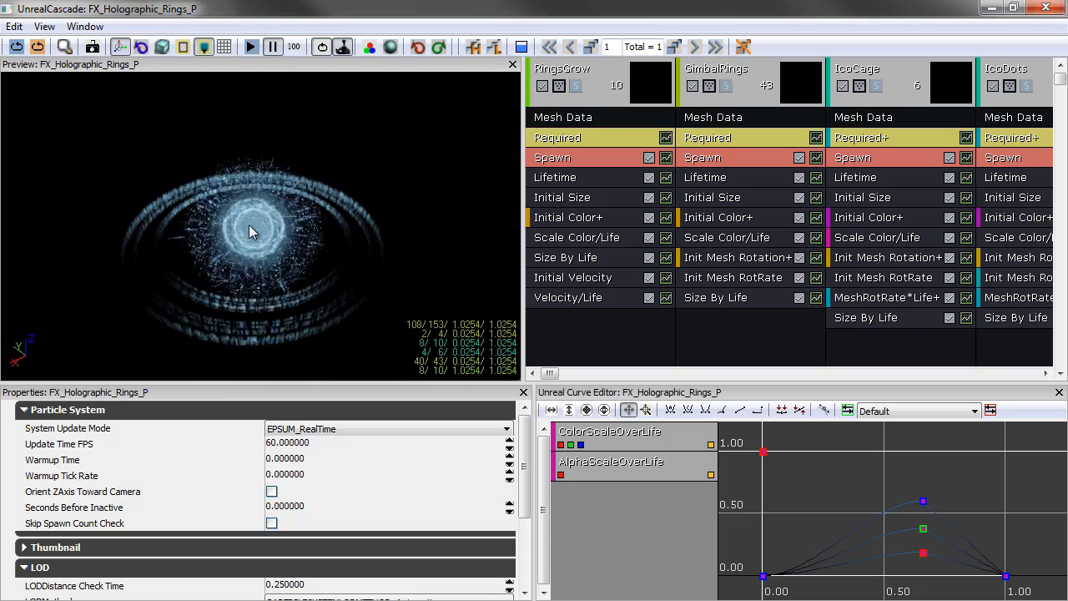
{"action": "left_click_drag", "start_coordinate": [249, 224], "coordinate": [382, 354]}
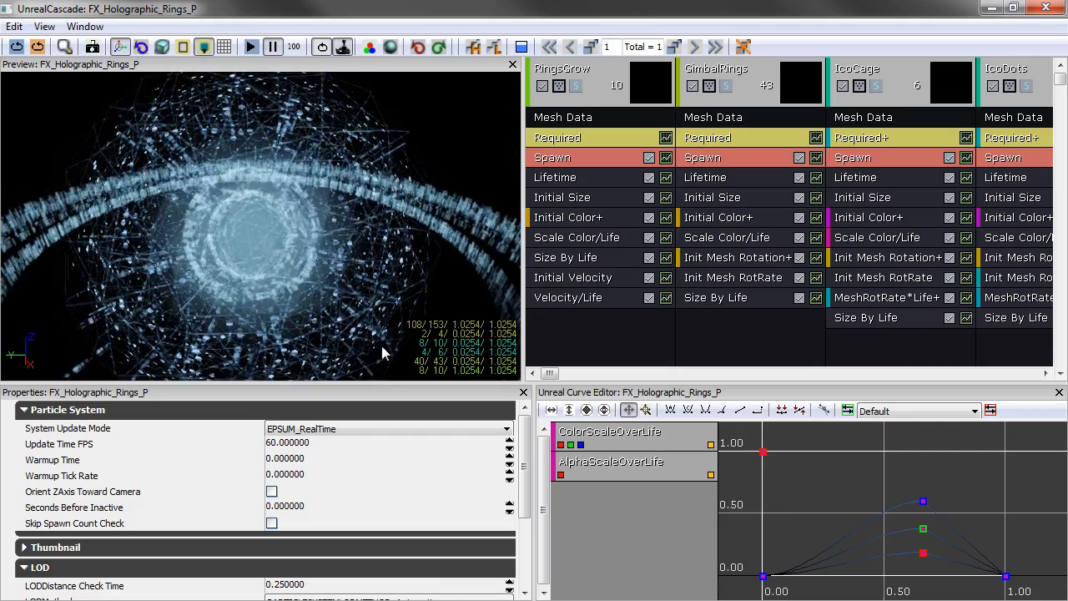
{"action": "mouse_move", "coordinate": [549, 373]}
{"action": "left_mouse_down"}
{"action": "mouse_move", "coordinate": [643, 373]}
{"action": "mouse_move", "coordinate": [564, 373]}
{"action": "left_mouse_up"}
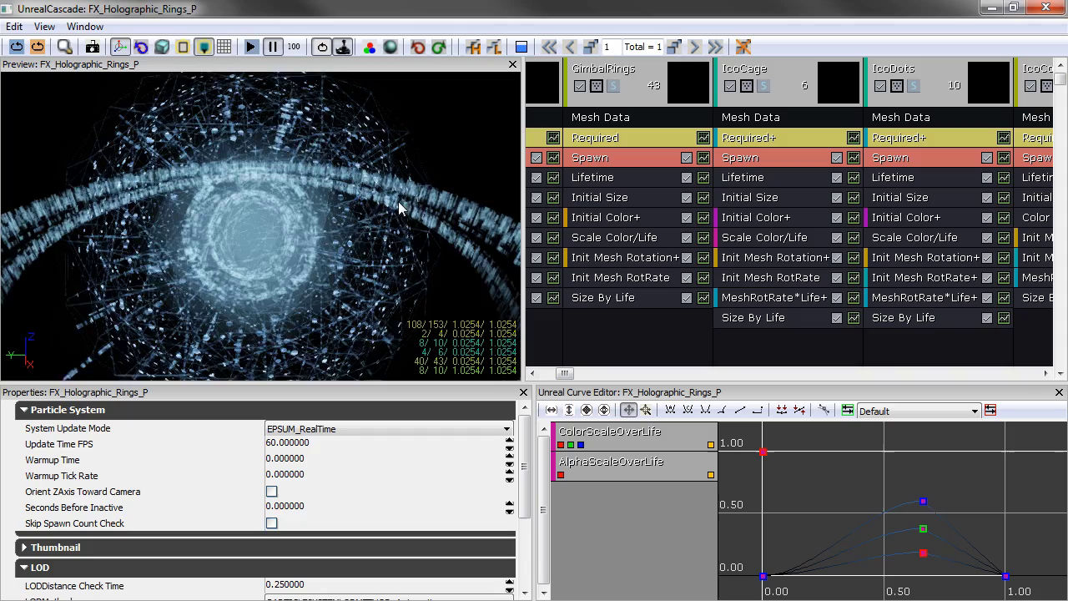
{"action": "left_click_drag", "start_coordinate": [332, 267], "coordinate": [440, 282]}
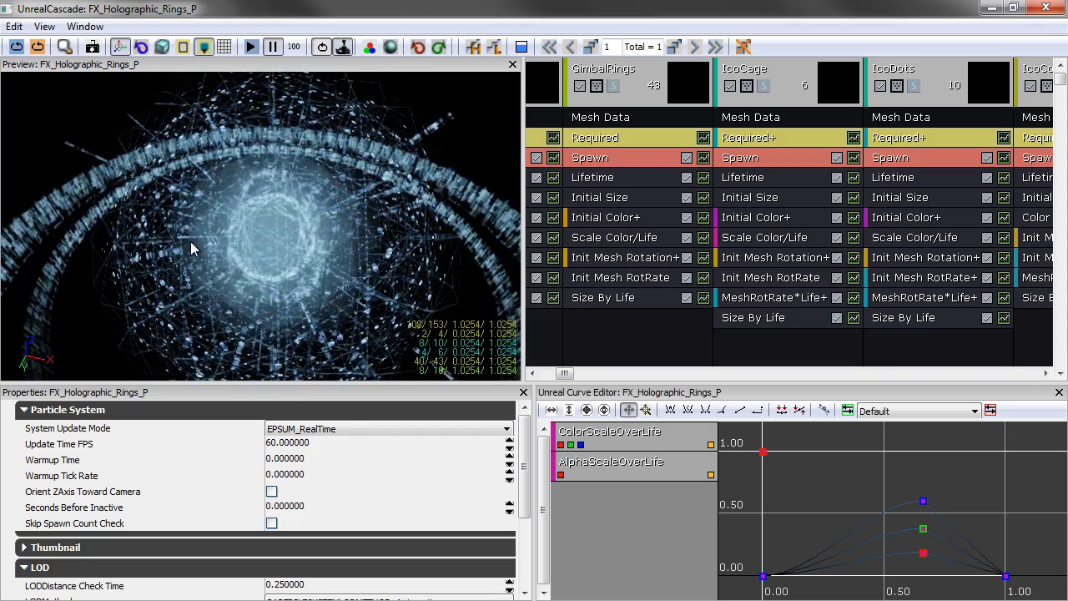